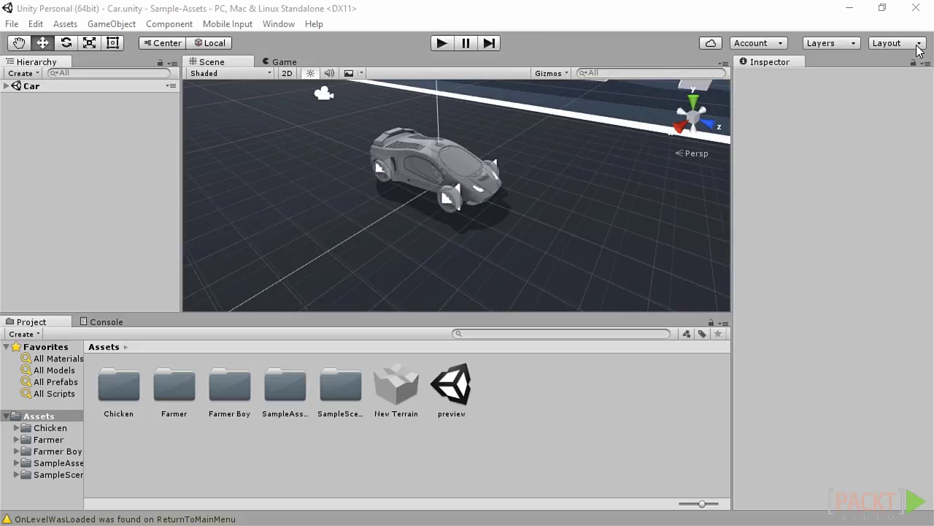
# Step: Try the 2 by 3, 4 Split and Tall editor layouts in turn
pyautogui.click(918, 43)
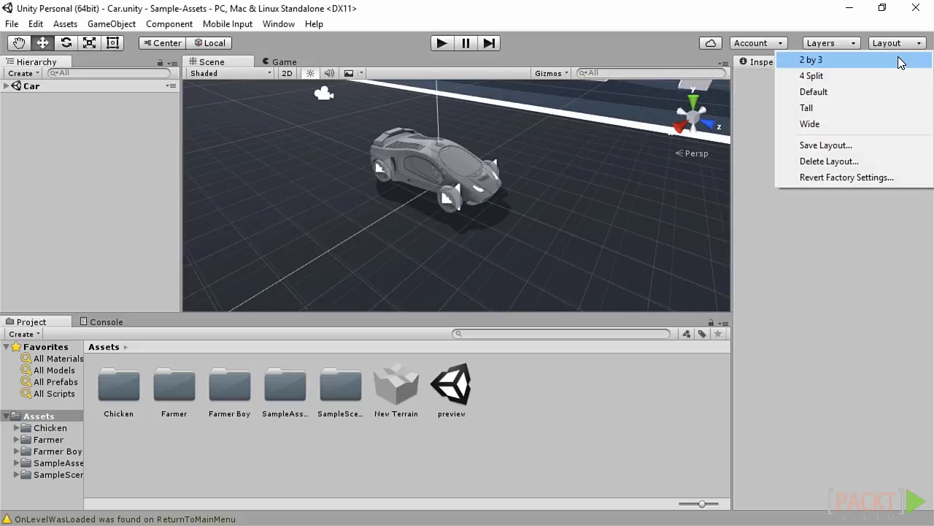
pyautogui.click(899, 59)
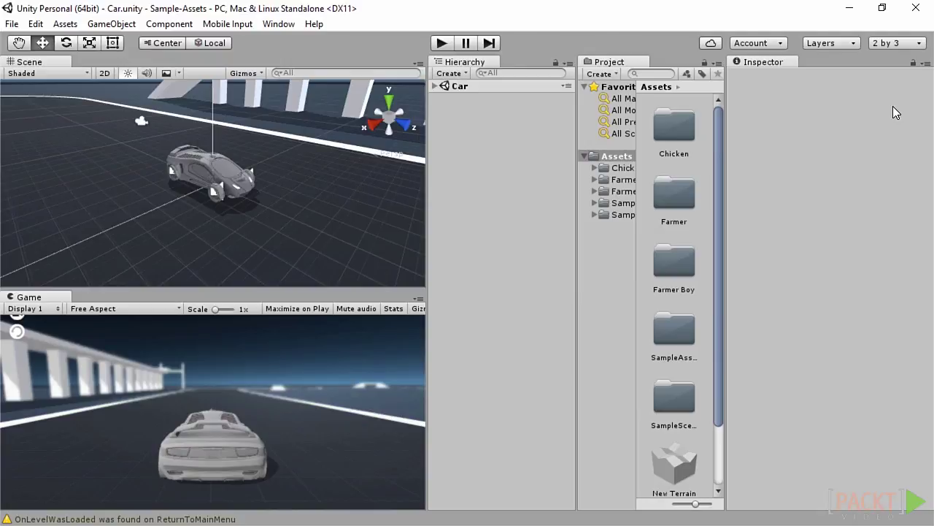
pyautogui.click(896, 42)
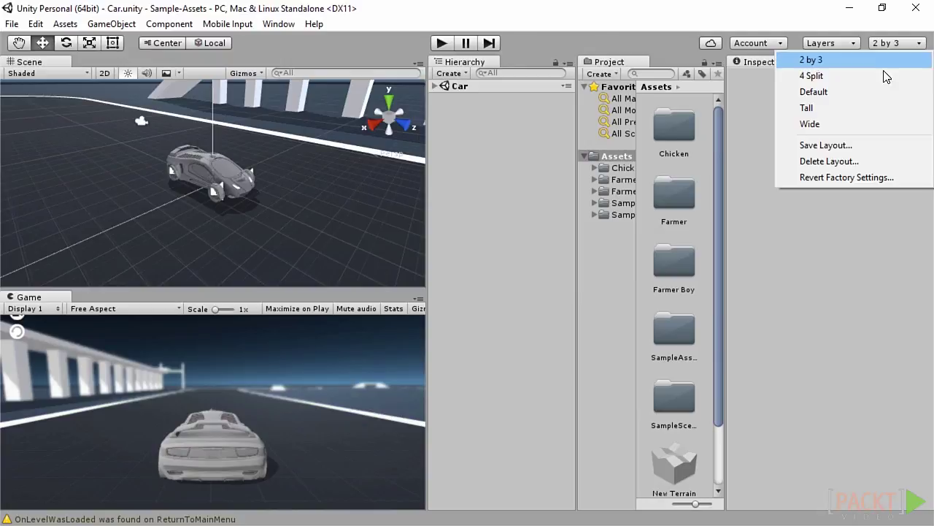
pyautogui.click(884, 73)
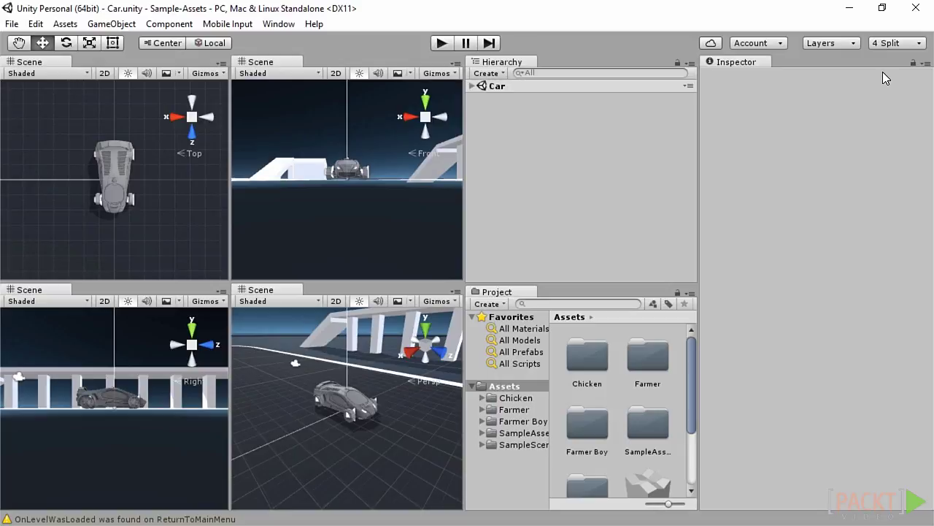
pyautogui.click(890, 43)
pyautogui.click(868, 108)
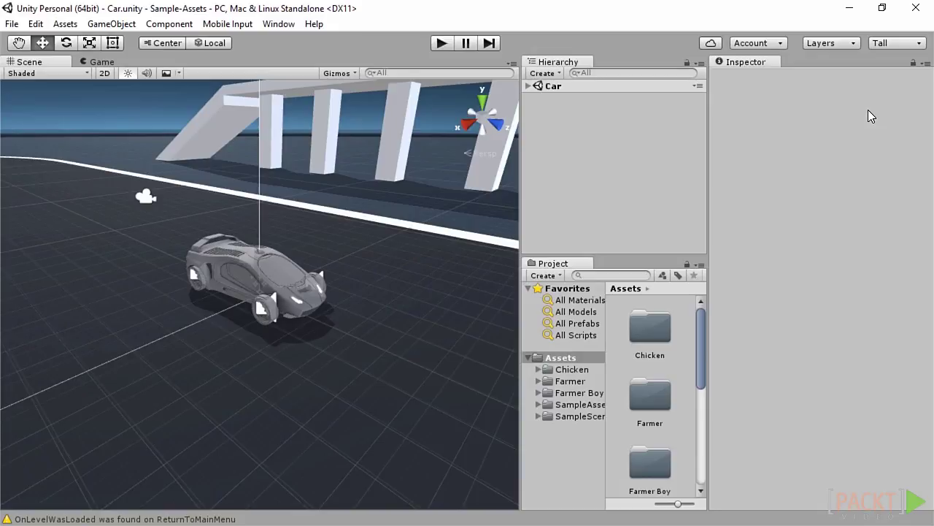
# Step: Try the Wide layout, return to Default, and select GroundTrack in the Scene view
pyautogui.click(896, 42)
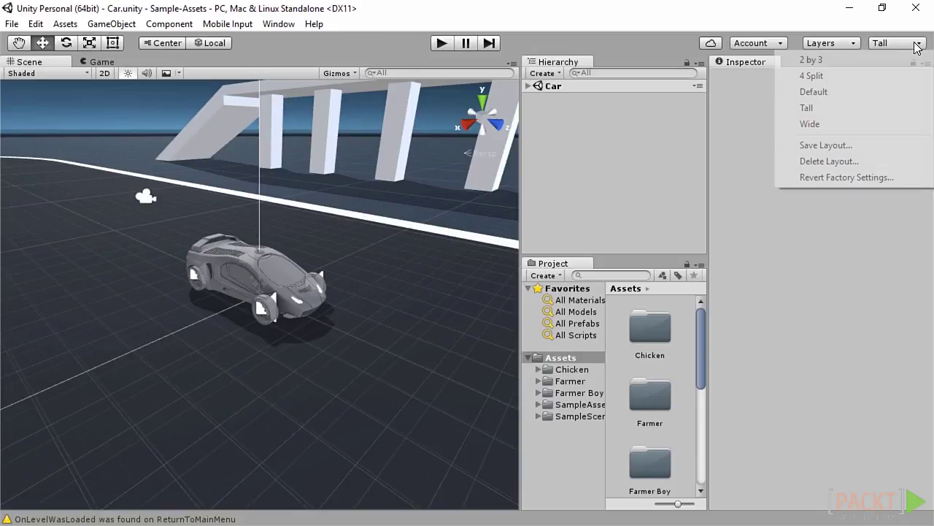
pyautogui.click(866, 125)
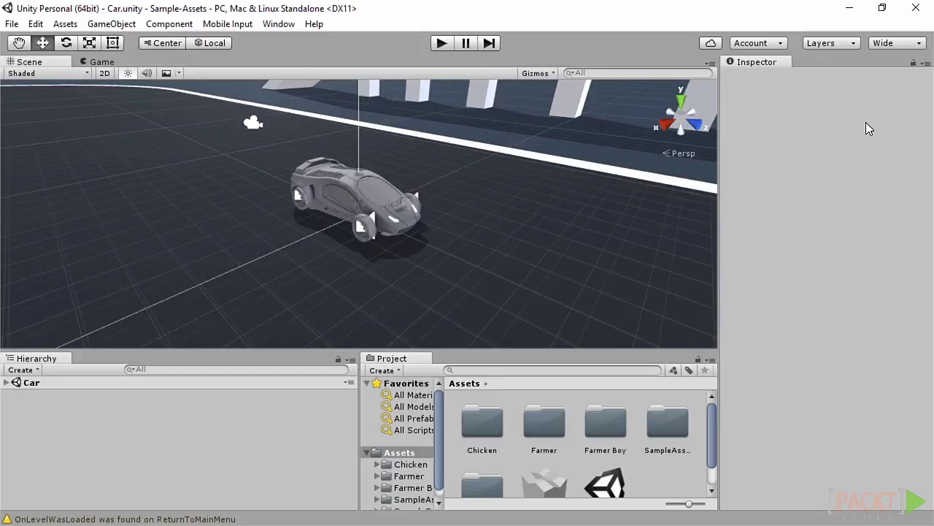
pyautogui.click(916, 44)
pyautogui.click(850, 94)
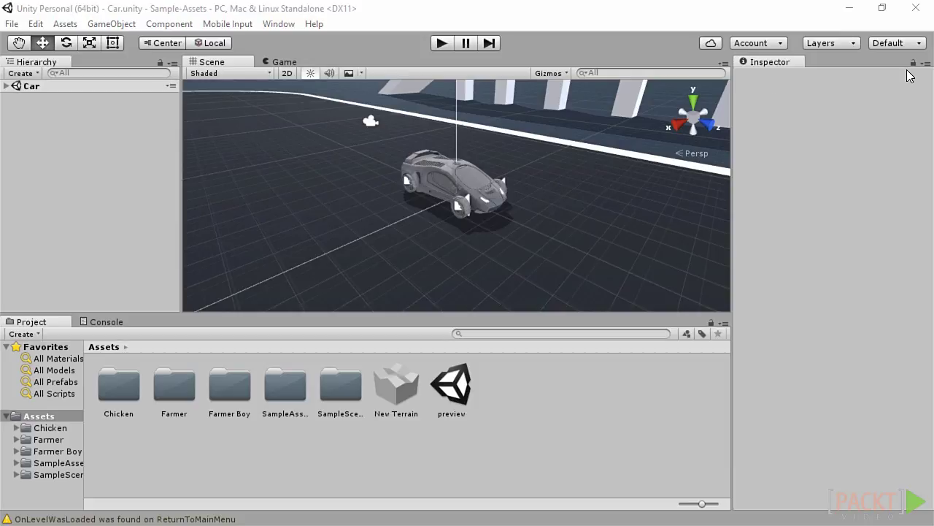
pyautogui.click(624, 285)
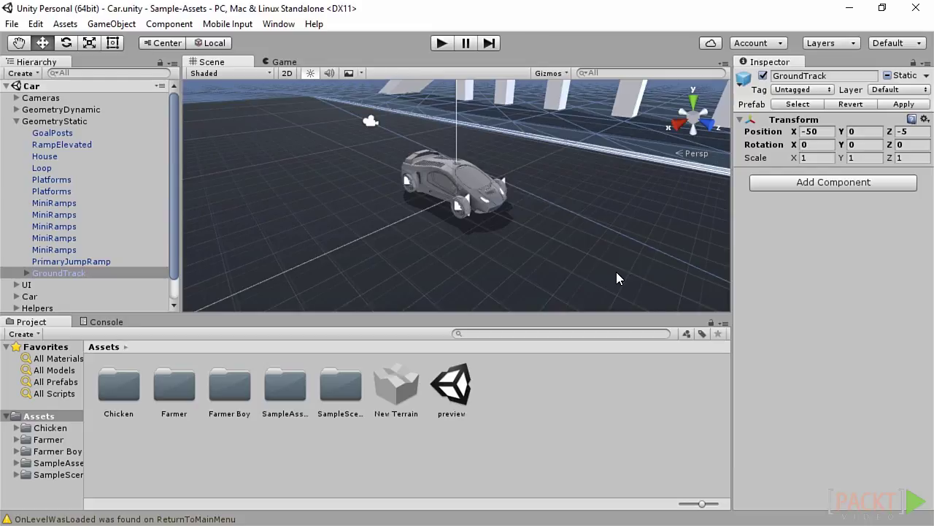
pyautogui.click(436, 47)
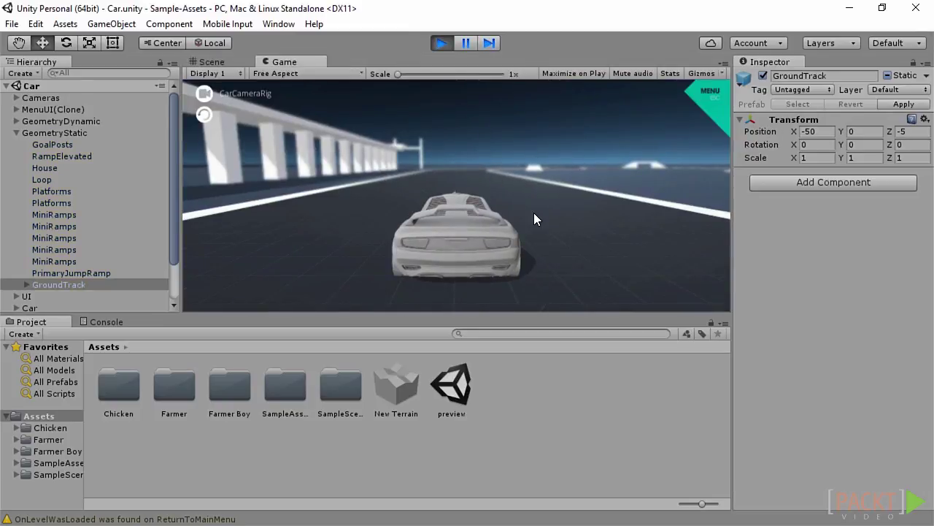
pyautogui.press('Up')
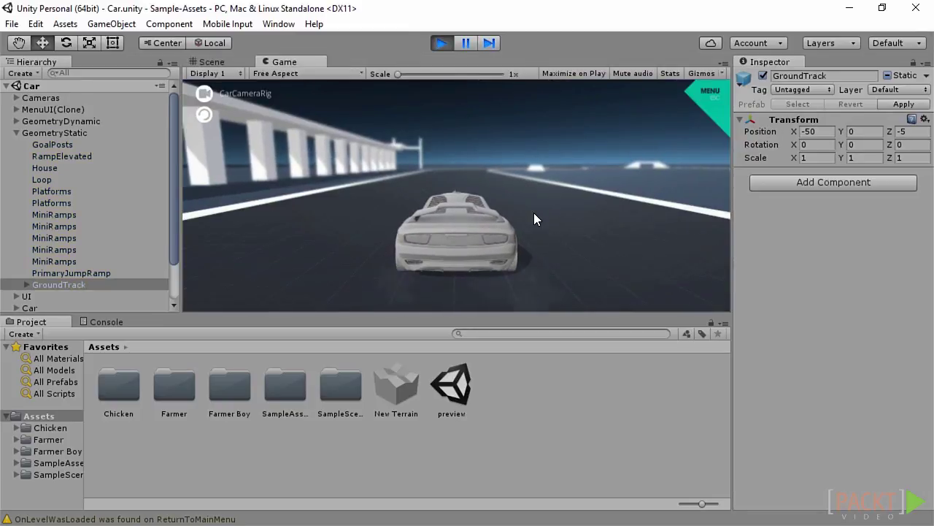
pyautogui.press('Down')
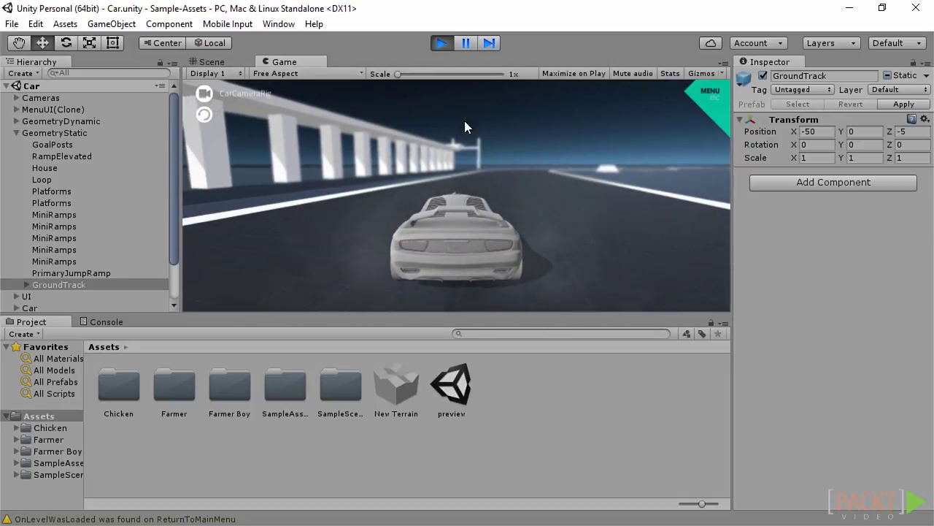
pyautogui.click(442, 43)
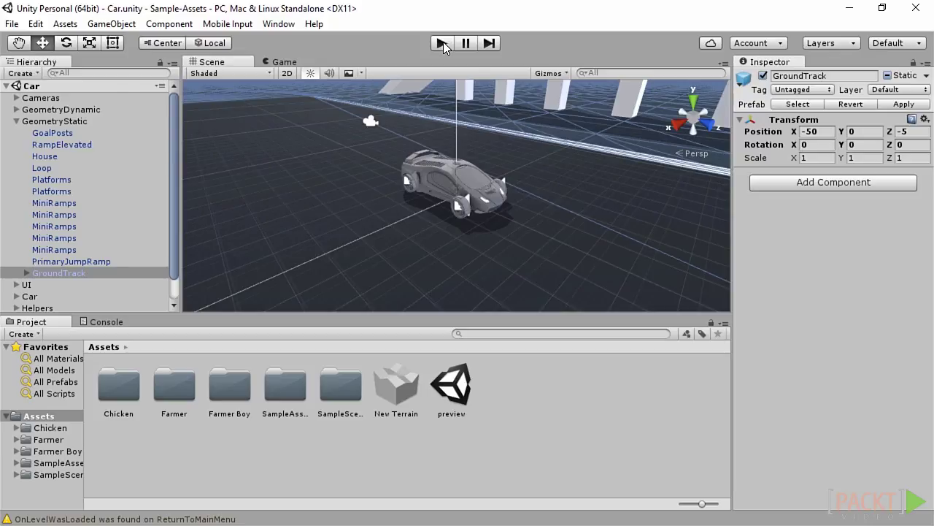
# Step: Collapse GeometryStatic, expand Car > WheelsHubs, and select WheelHubFrontRight in the Hierarchy
pyautogui.click(16, 119)
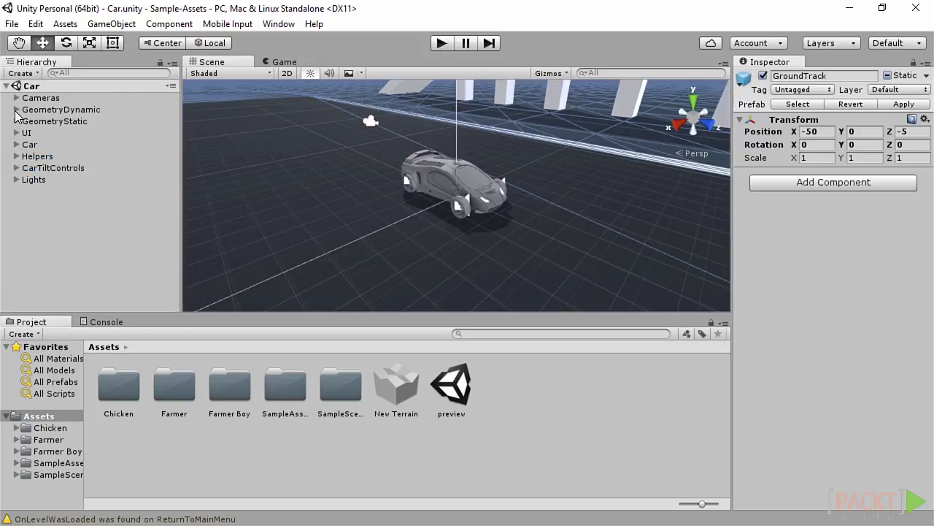
pyautogui.click(16, 145)
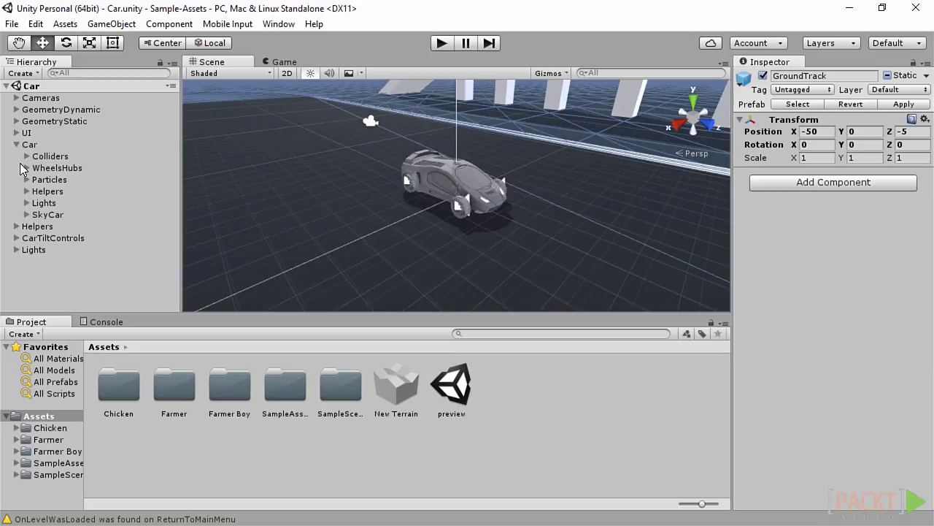
pyautogui.click(27, 167)
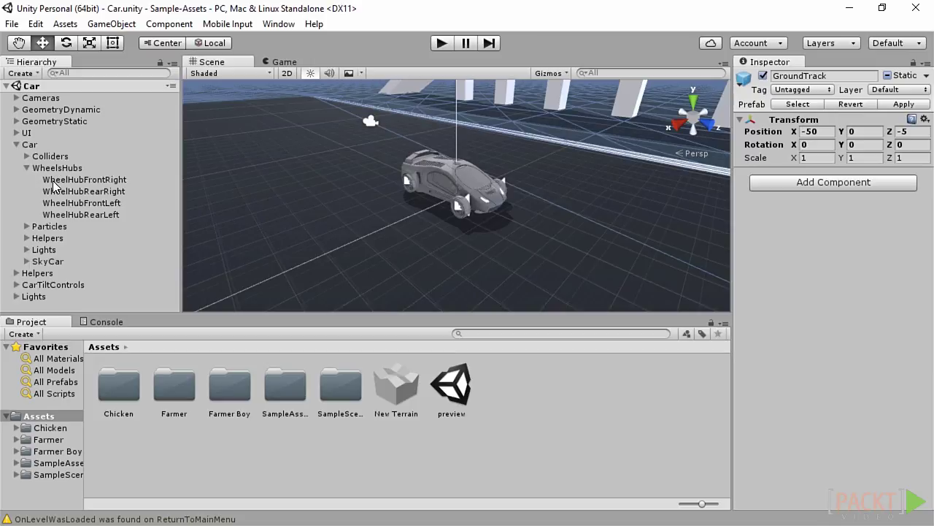
pyautogui.click(78, 181)
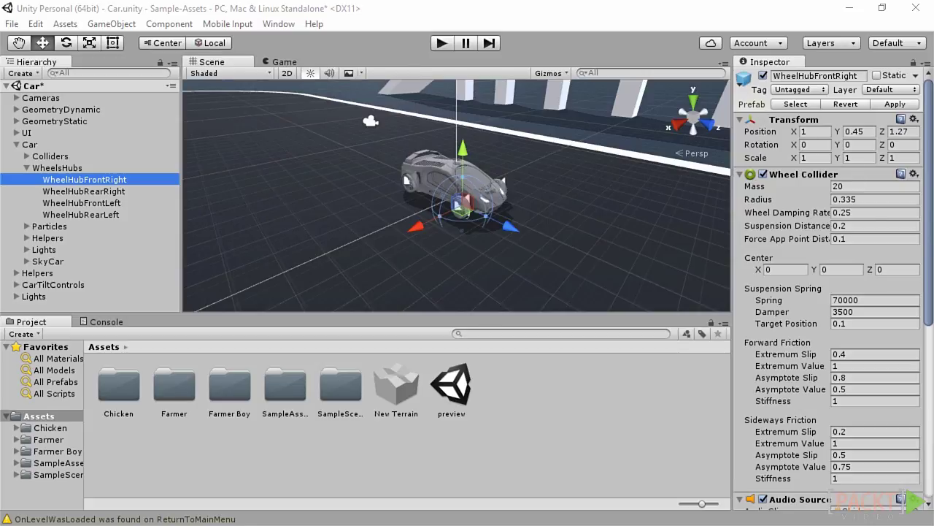
# Step: Maximize the Scene view, then zoom, pan and orbit with the Hand tool around the car
pyautogui.hotkey('shift', 'space')
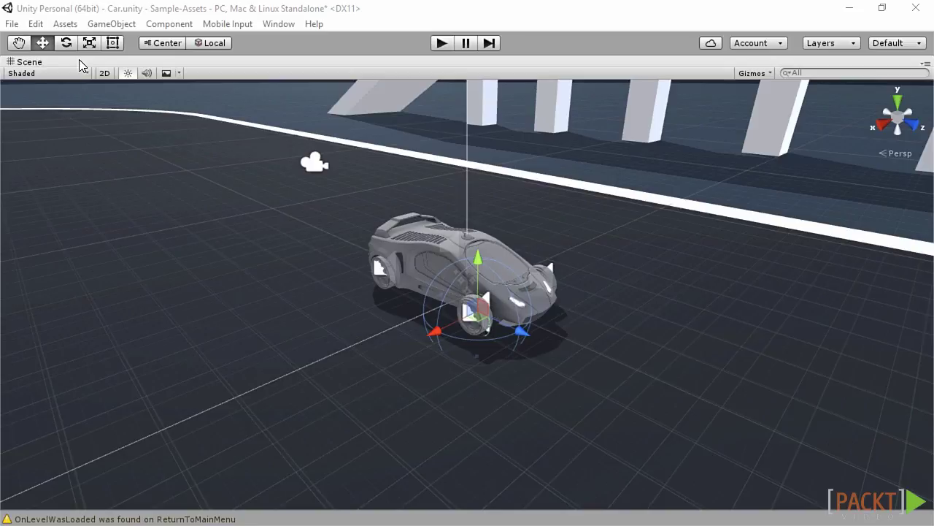
pyautogui.click(19, 45)
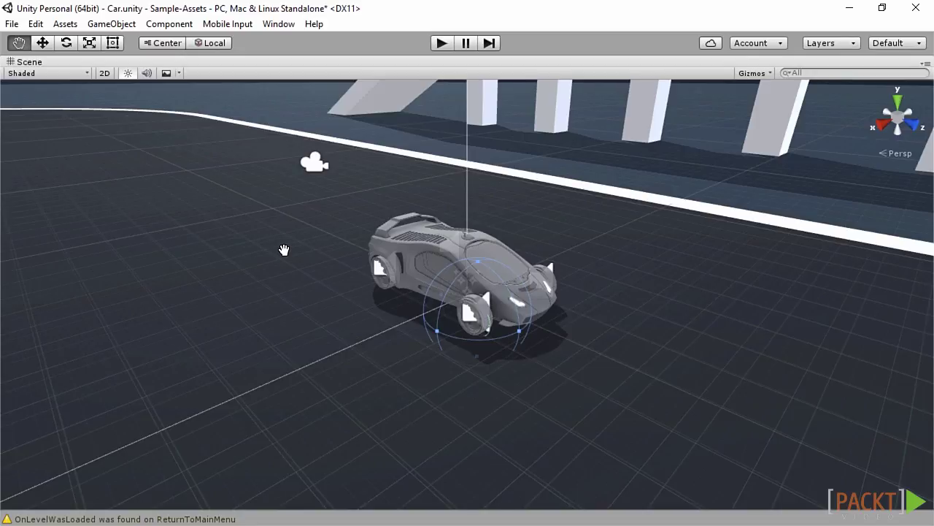
pyautogui.scroll(3, 284, 250)
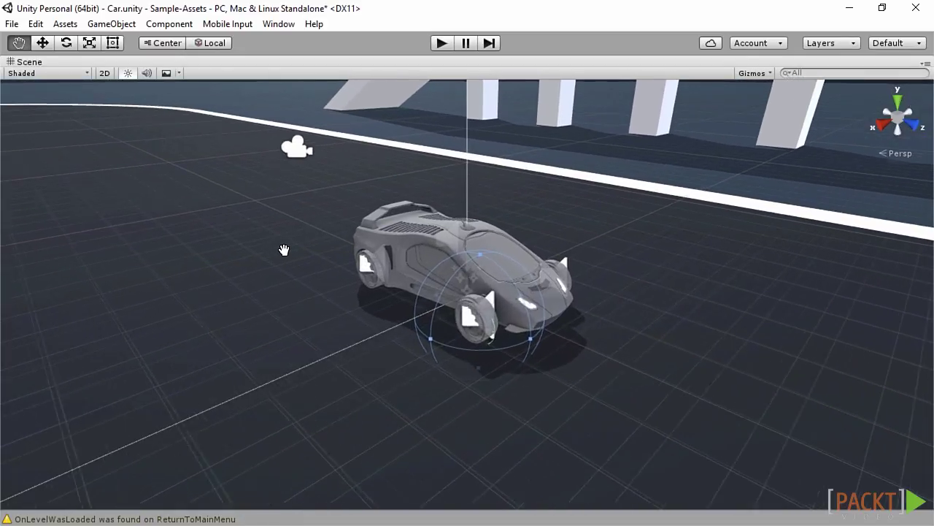
pyautogui.scroll(2, 284, 250)
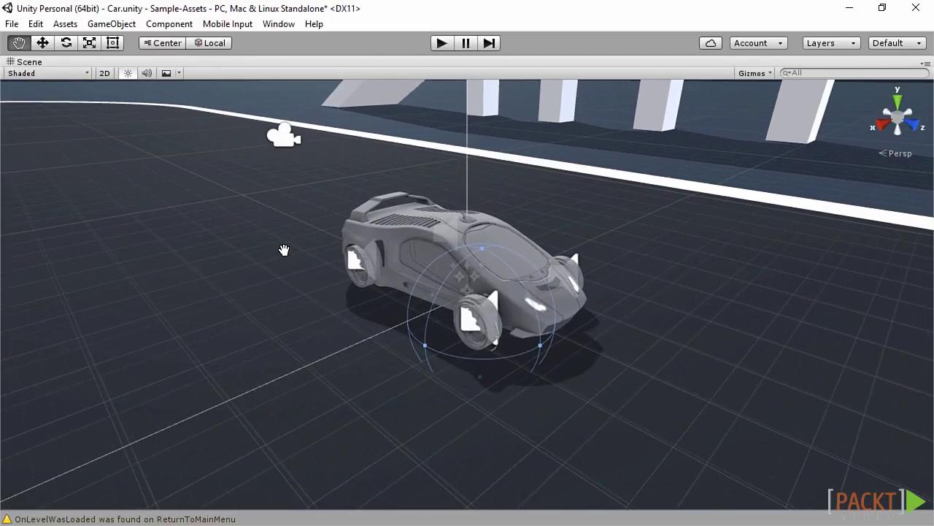
pyautogui.scroll(-3, 265, 259)
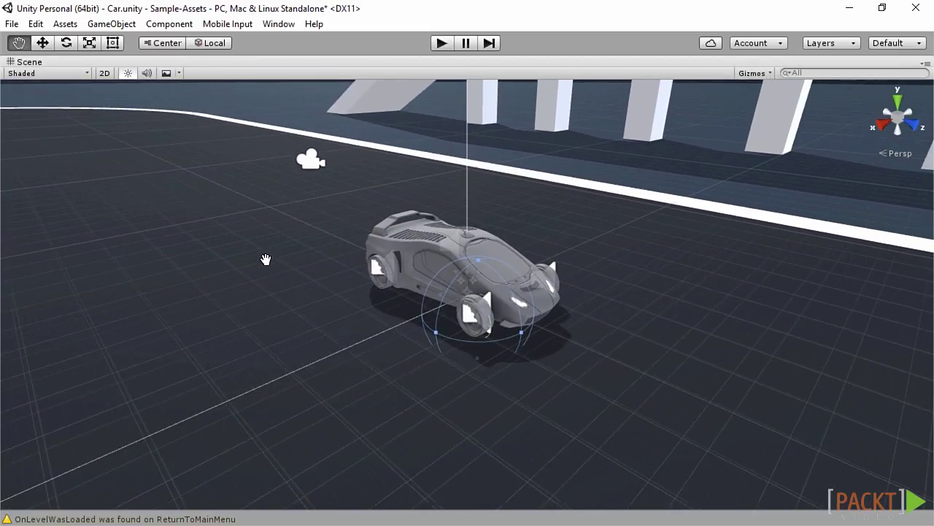
pyautogui.moveTo(266, 260)
pyautogui.mouseDown()
pyautogui.moveTo(209, 268)
pyautogui.moveTo(33, 229)
pyautogui.moveTo(98, 321)
pyautogui.moveTo(375, 305)
pyautogui.moveTo(273, 251)
pyautogui.moveTo(271, 267)
pyautogui.mouseUp()
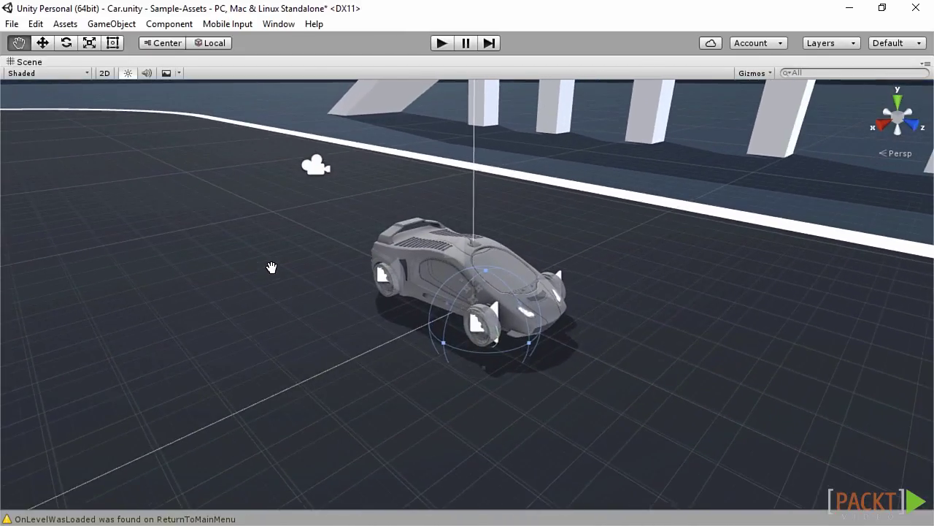
pyautogui.moveTo(271, 267); pyautogui.dragTo(595, 238, button='right')
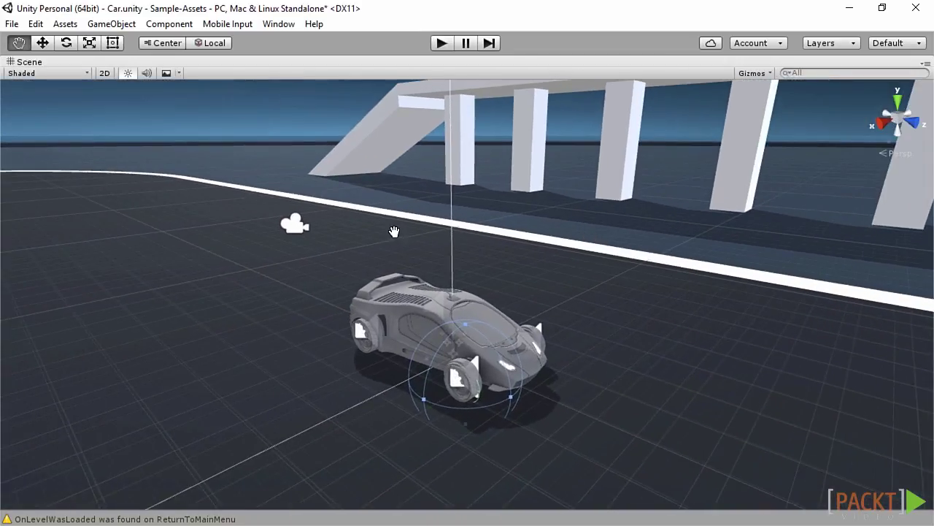
# Step: With the Move tool, drag the audio source and the front wheel away from the car
pyautogui.click(44, 44)
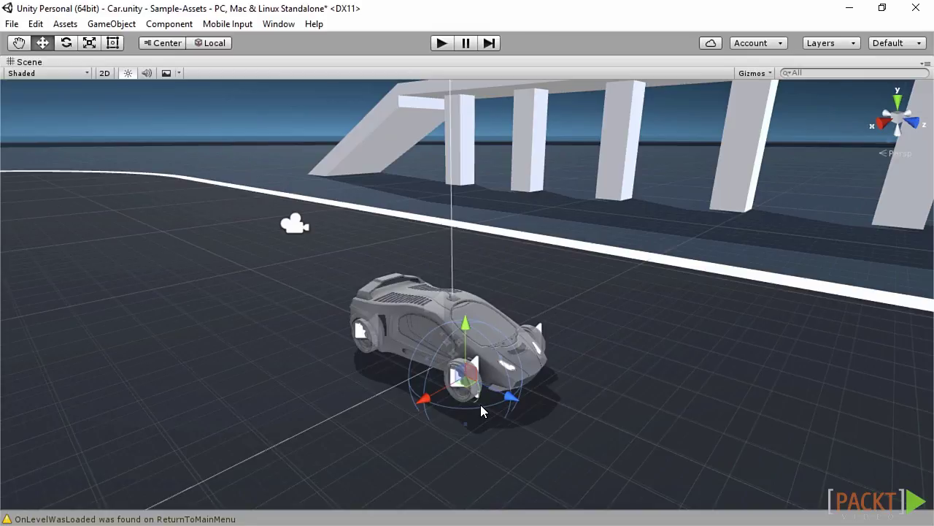
pyautogui.moveTo(424, 404); pyautogui.dragTo(339, 406)
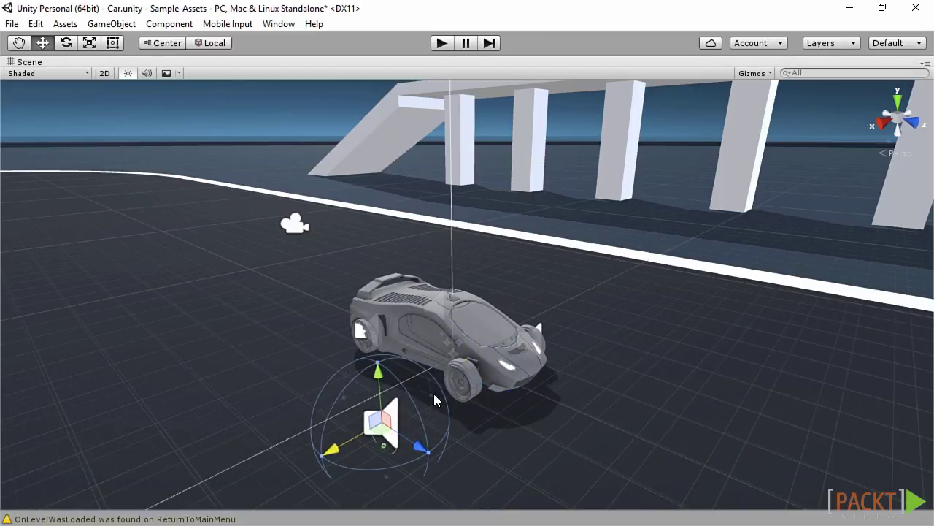
pyautogui.click(460, 383)
pyautogui.moveTo(438, 404); pyautogui.dragTo(343, 434)
pyautogui.moveTo(431, 444); pyautogui.dragTo(661, 301)
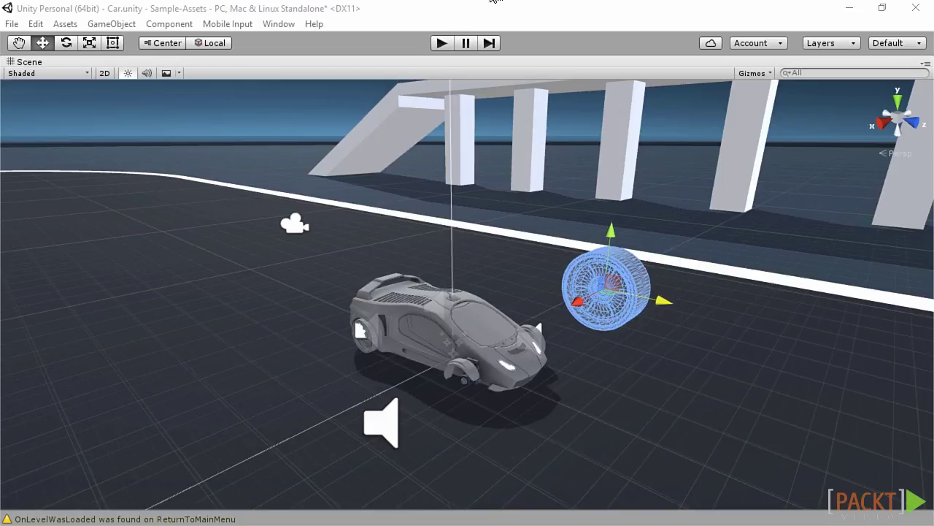
# Step: Rotate the detached wheel on its Y and X rings to face the viewer, then scale it up
pyautogui.click(67, 44)
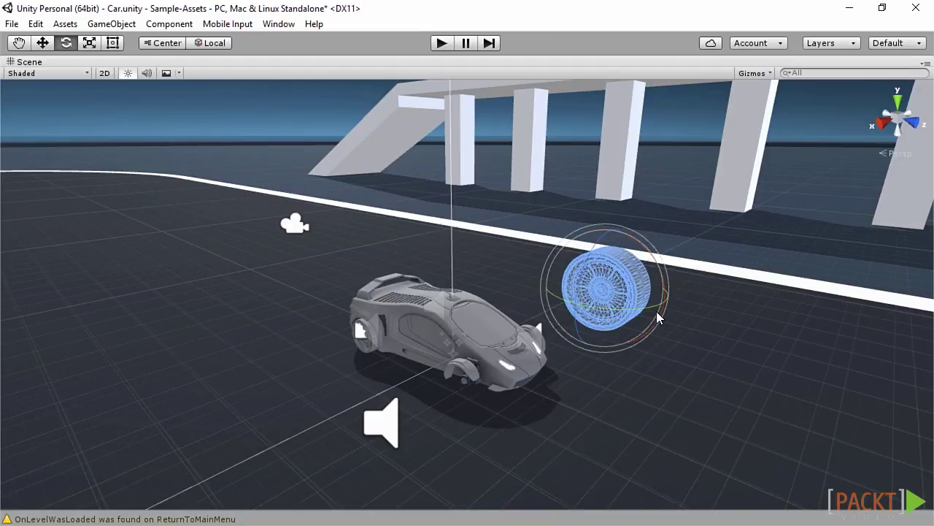
pyautogui.moveTo(650, 303); pyautogui.dragTo(582, 309)
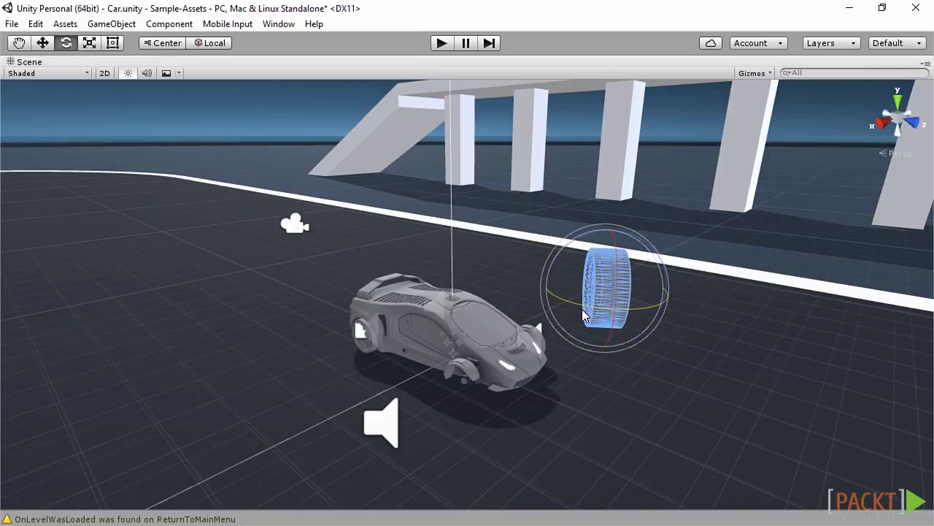
pyautogui.moveTo(590, 242); pyautogui.dragTo(612, 310)
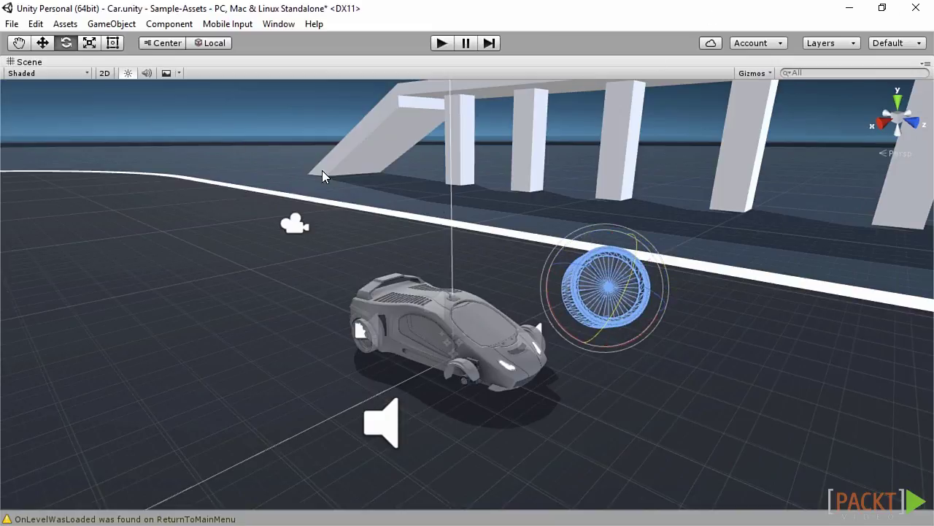
pyautogui.click(89, 44)
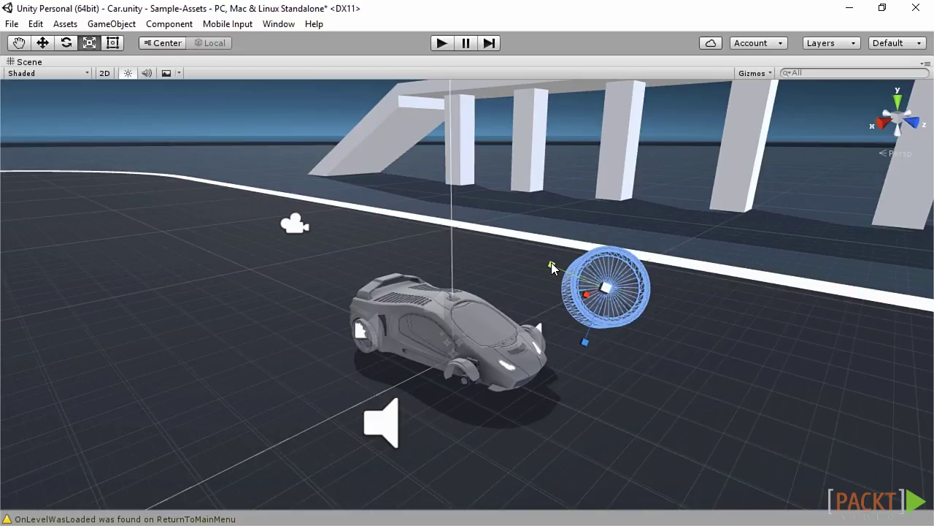
pyautogui.moveTo(551, 262); pyautogui.dragTo(628, 275)
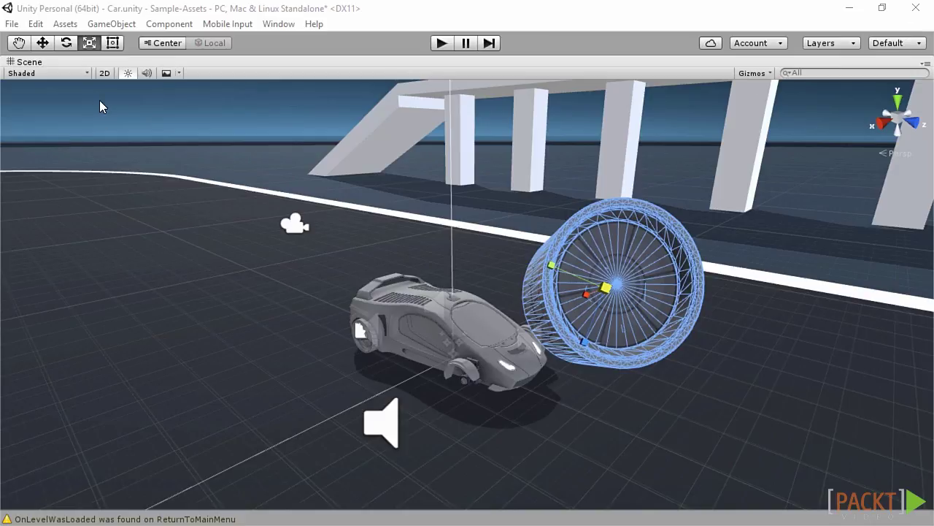
# Step: Use the Rect tool to stretch the wheel much larger toward the upper left
pyautogui.click(112, 44)
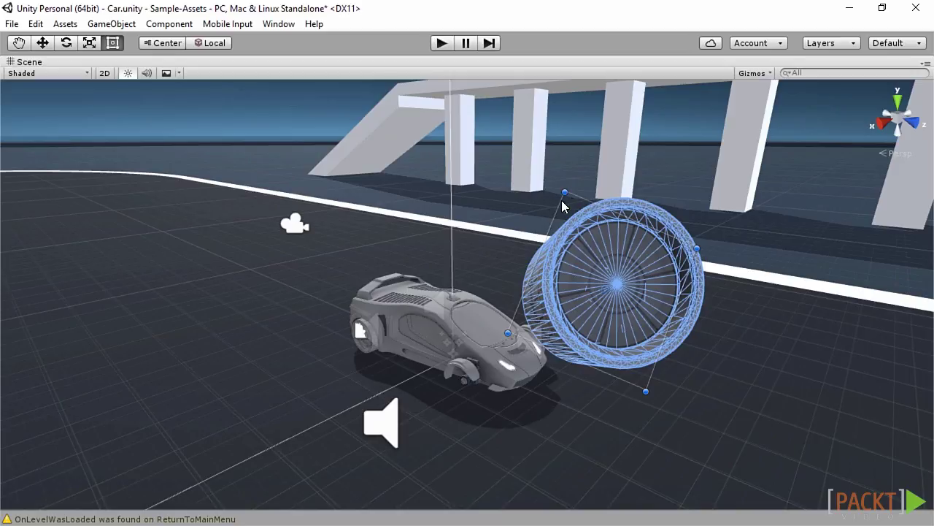
pyautogui.moveTo(566, 192); pyautogui.dragTo(245, 280)
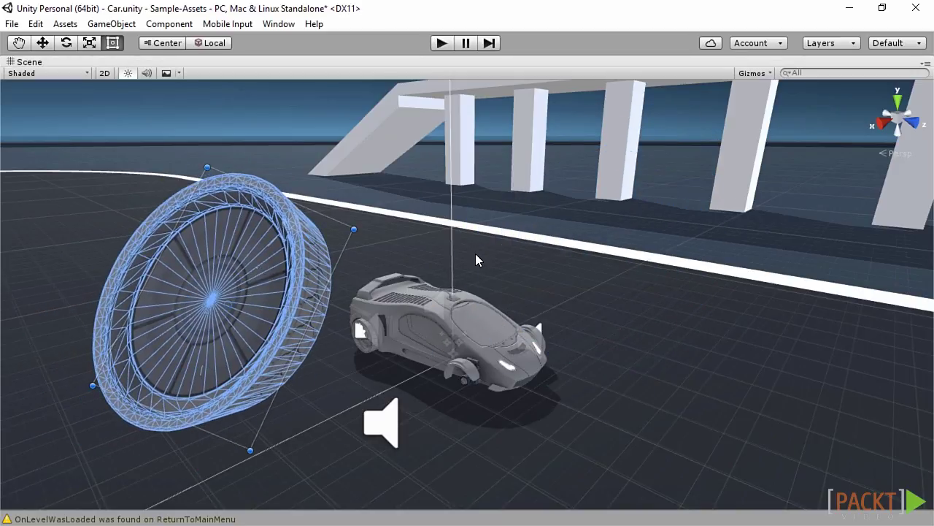